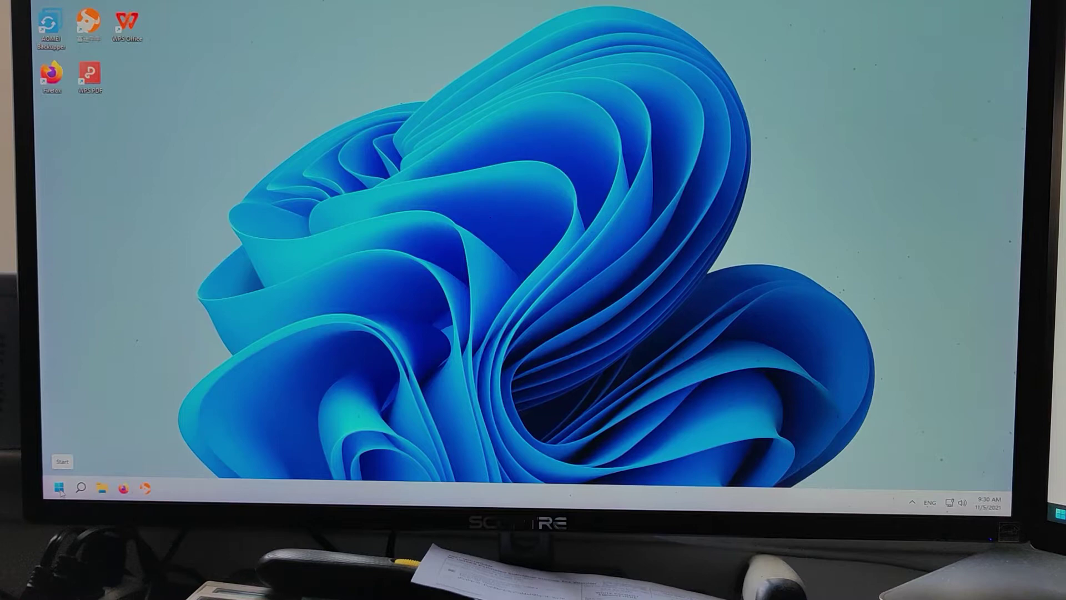
- Show the About page listing the Celeron N2807 processor, 2 GB RAM and Windows 11 Pro
{"action": "right_click", "coordinate": [61, 488]}
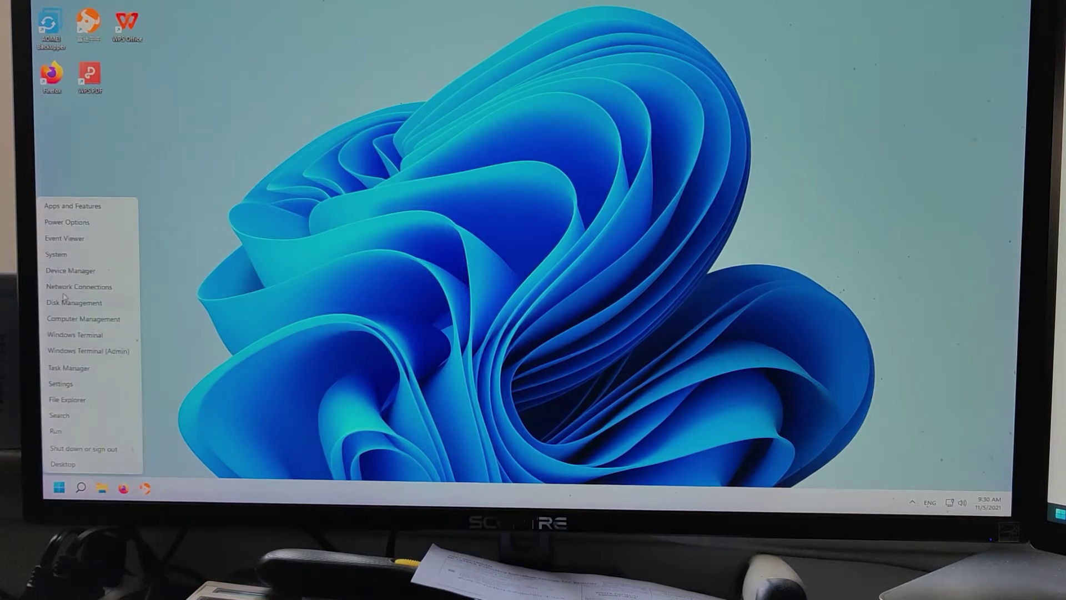
{"action": "left_click", "coordinate": [64, 254]}
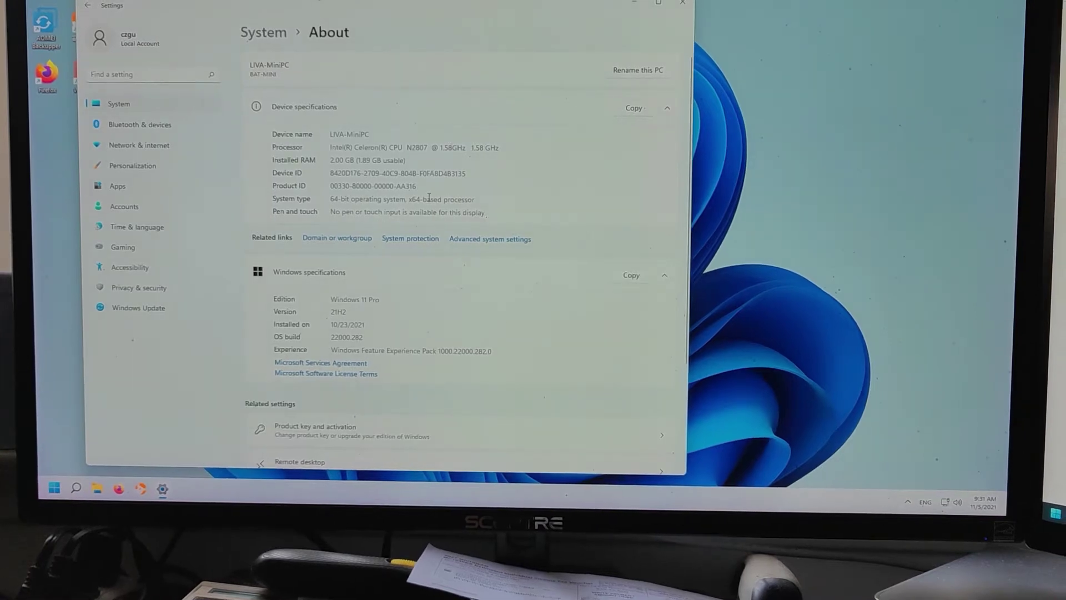
- Close the About settings window and bring up Windows search with Task Manager among recents
{"action": "left_click", "coordinate": [686, 6]}
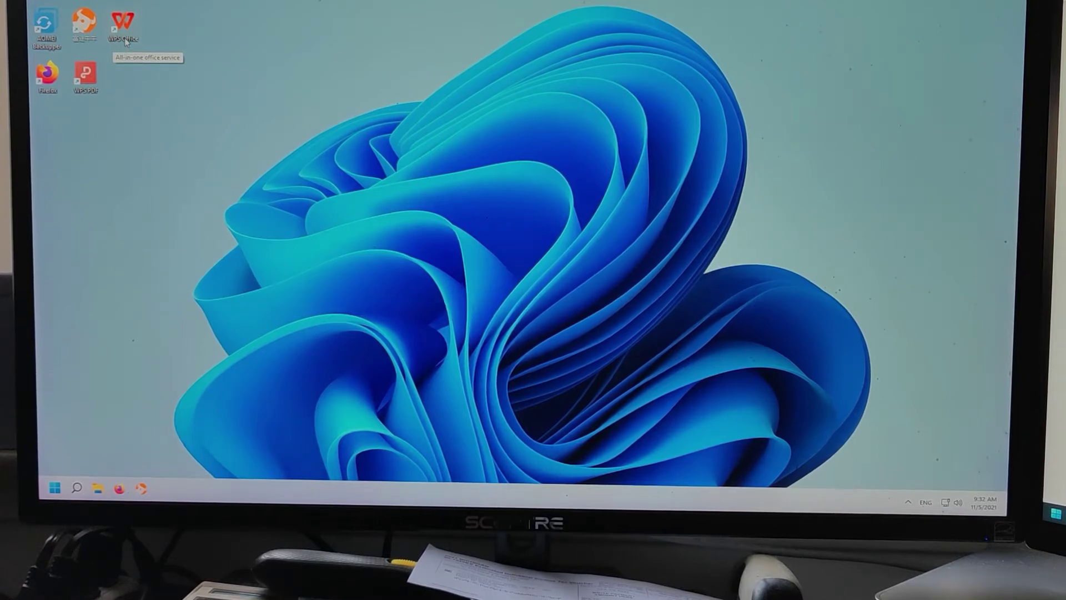
{"action": "key", "text": "super+s"}
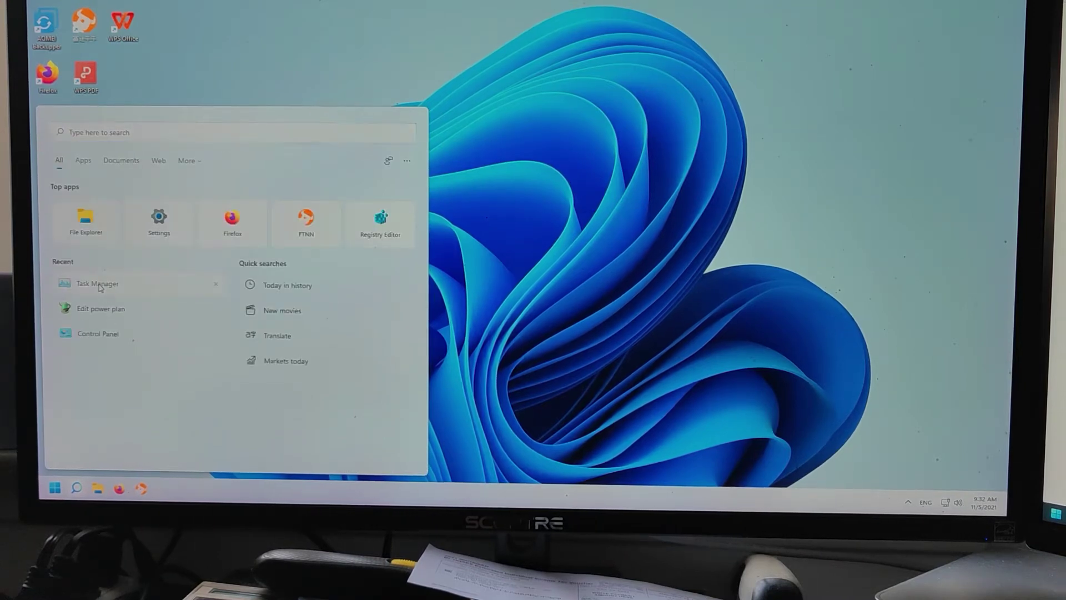
- Launch Task Manager, check memory usage, then show the 100% CPU graph and move the window right
{"action": "left_click", "coordinate": [97, 283]}
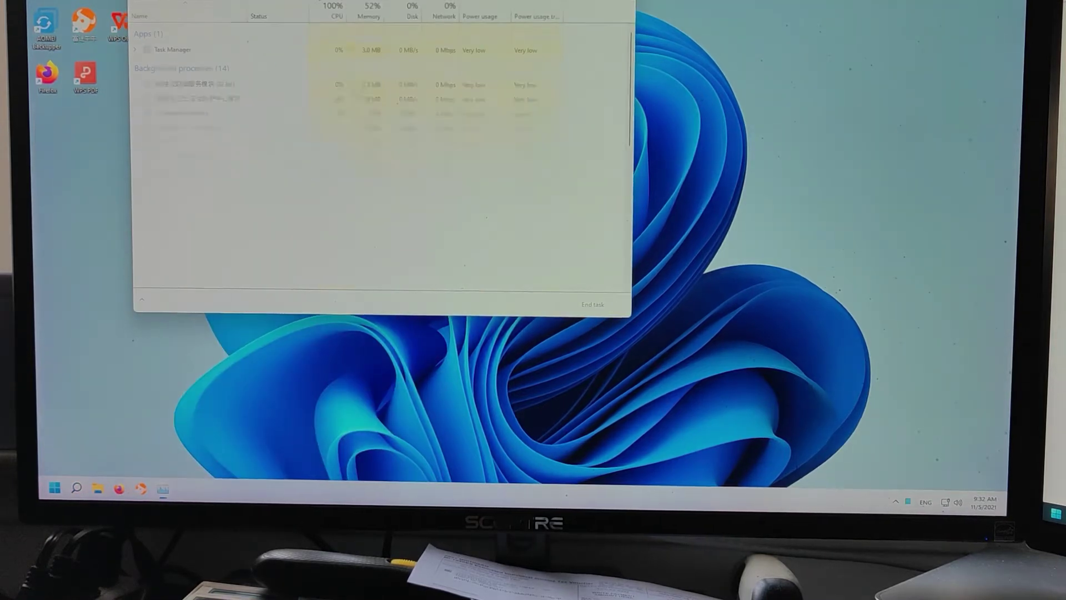
{"action": "left_click_drag", "start_coordinate": [190, 2], "coordinate": [191, 50]}
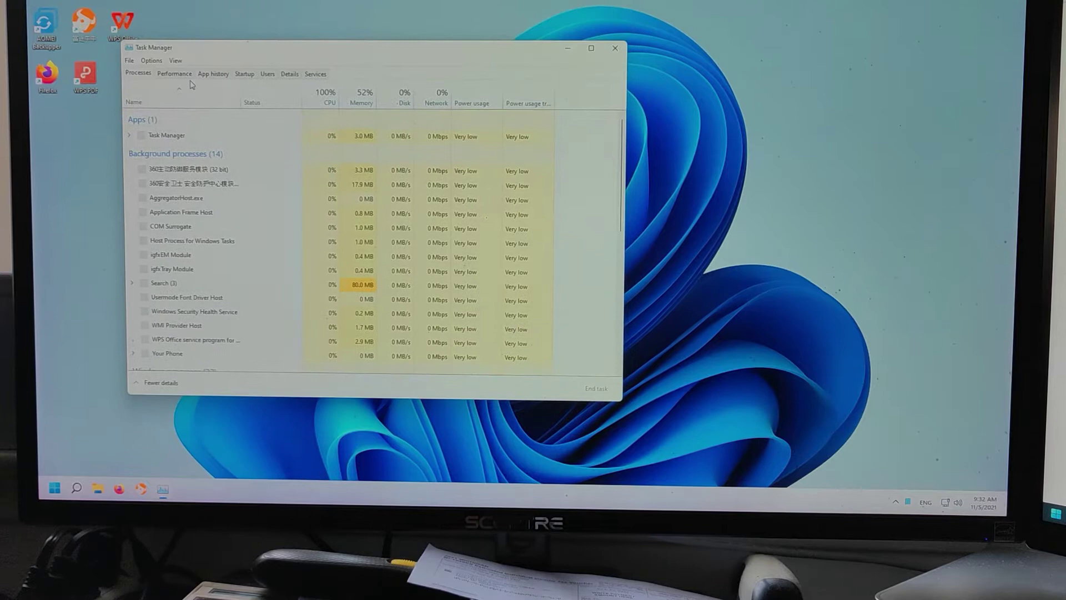
{"action": "left_click", "coordinate": [172, 74]}
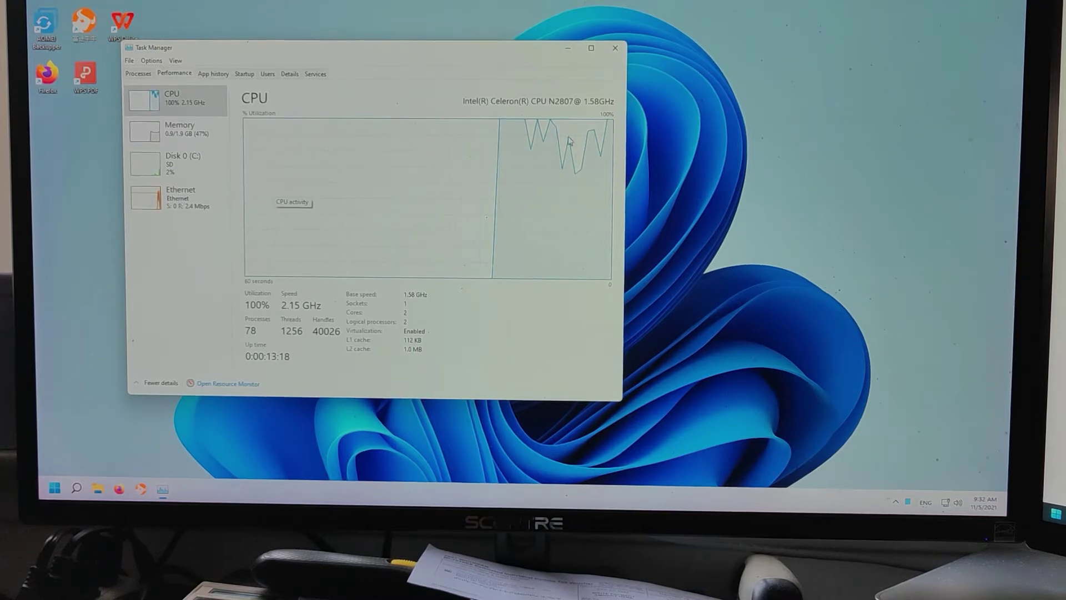
{"action": "left_click", "coordinate": [137, 134]}
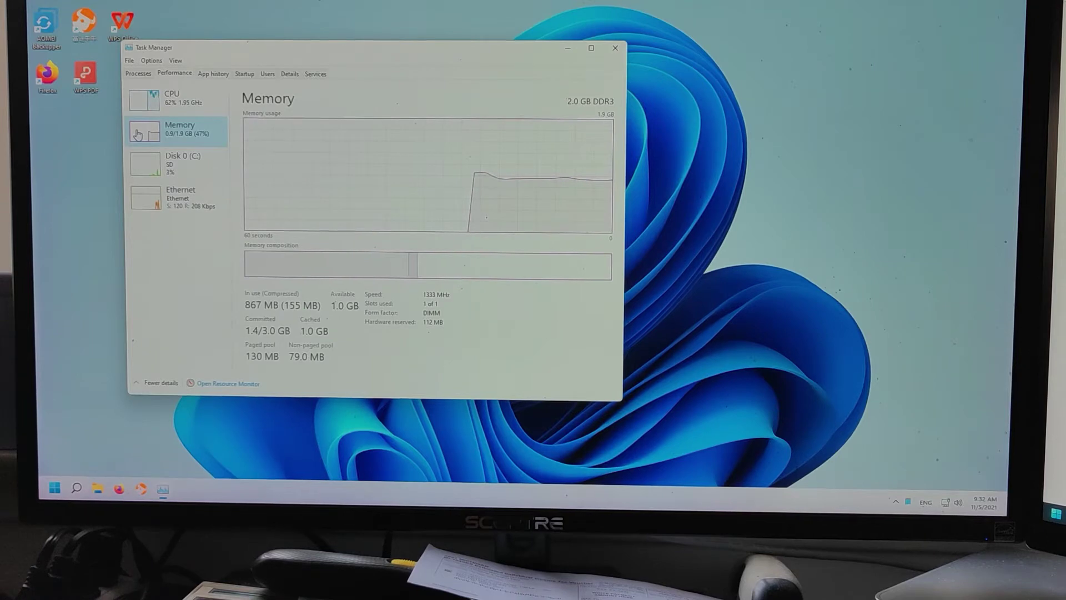
{"action": "left_click", "coordinate": [141, 103]}
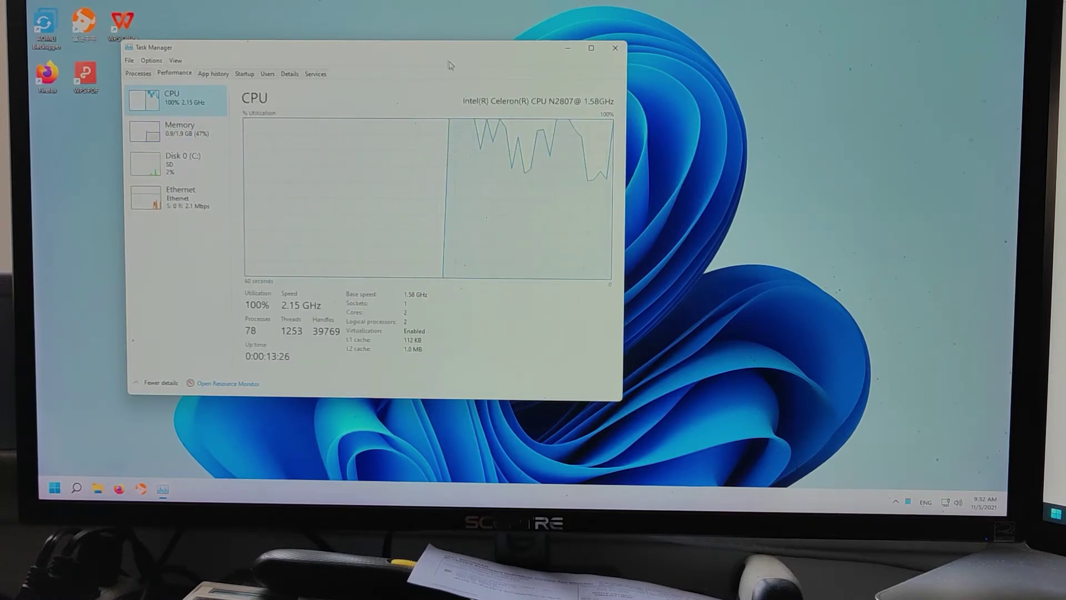
{"action": "left_click_drag", "start_coordinate": [450, 64], "coordinate": [806, 48]}
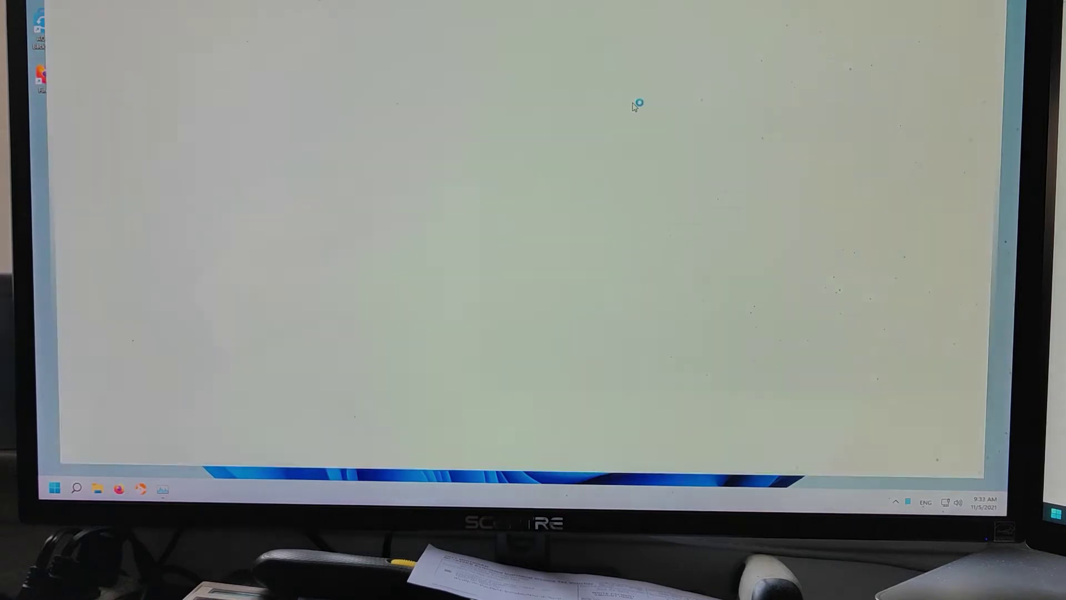
- Hover the Task Manager taskbar icon while the Costa Rica 4K video loads
{"action": "left_click", "coordinate": [163, 490]}
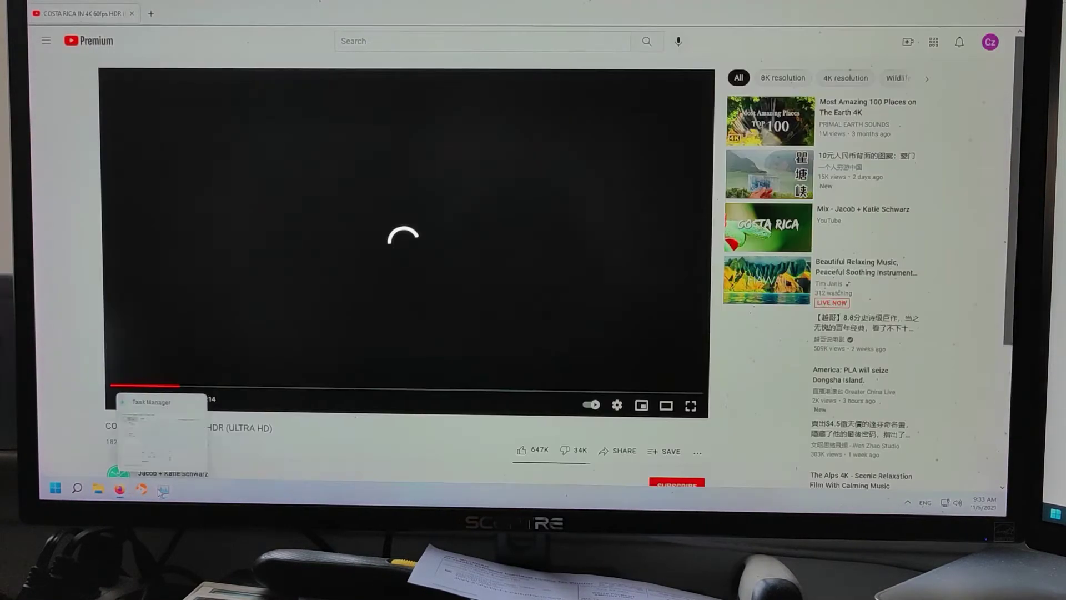
- Place a narrowed Task Manager beside the playing 4K video to check CPU load, then close it
{"action": "left_click", "coordinate": [163, 490]}
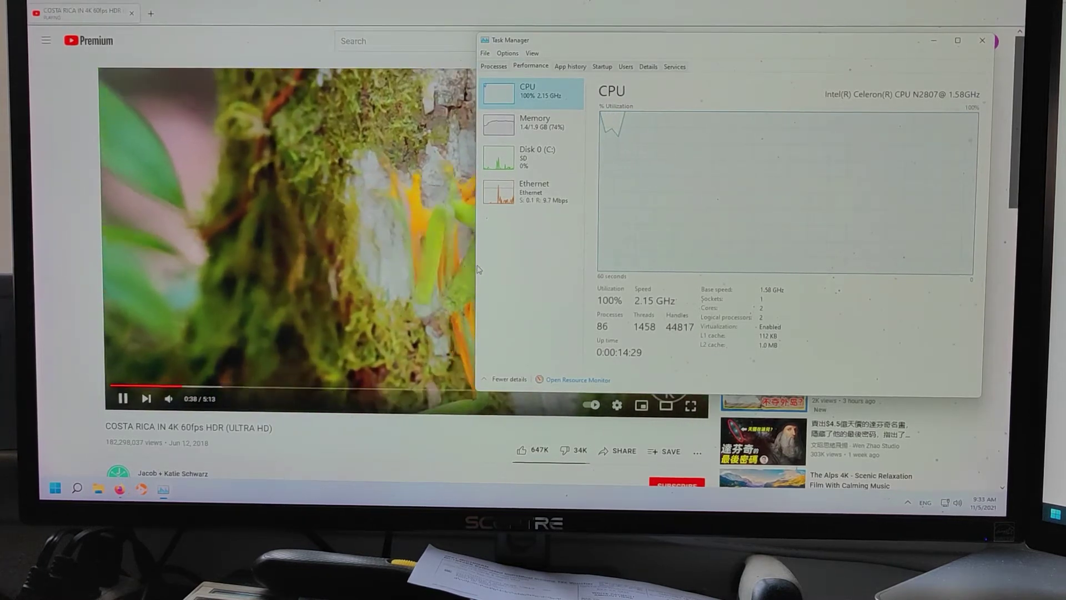
{"action": "left_click_drag", "start_coordinate": [478, 268], "coordinate": [671, 273]}
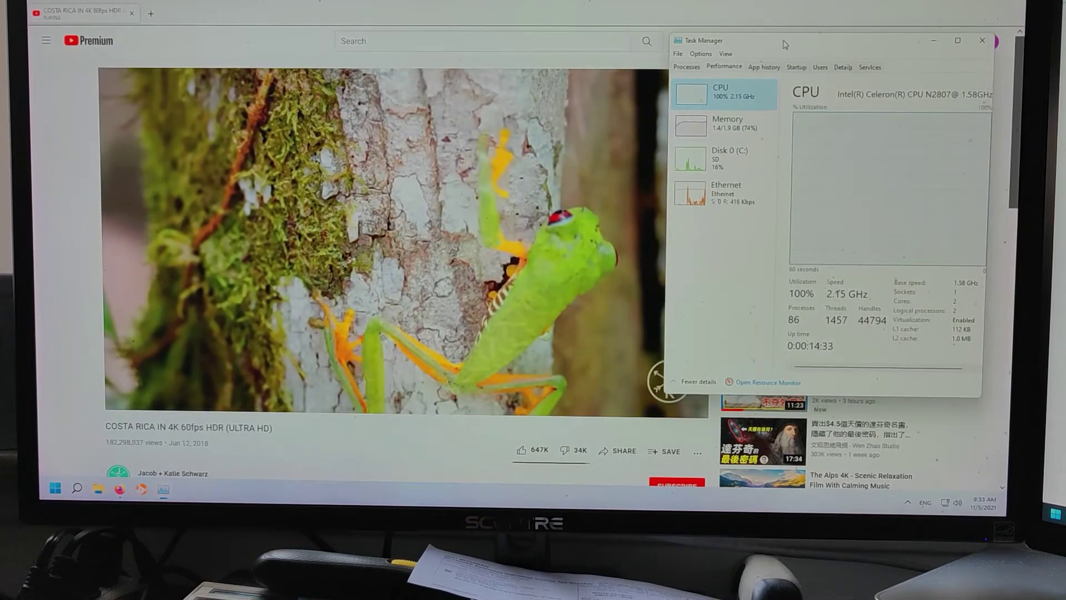
{"action": "left_click_drag", "start_coordinate": [783, 44], "coordinate": [811, 48]}
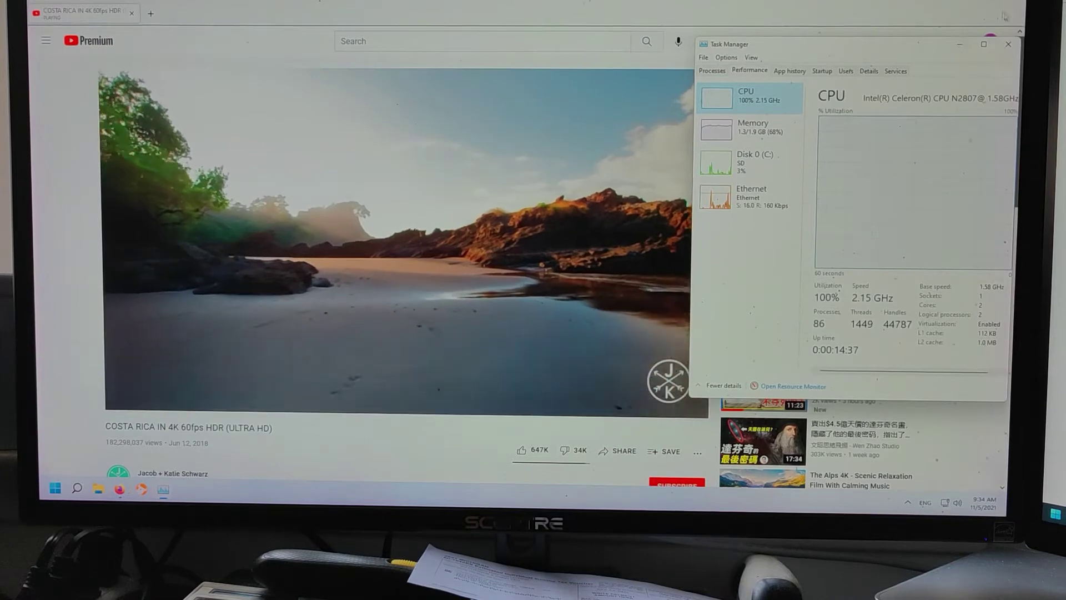
{"action": "left_click", "coordinate": [1009, 44]}
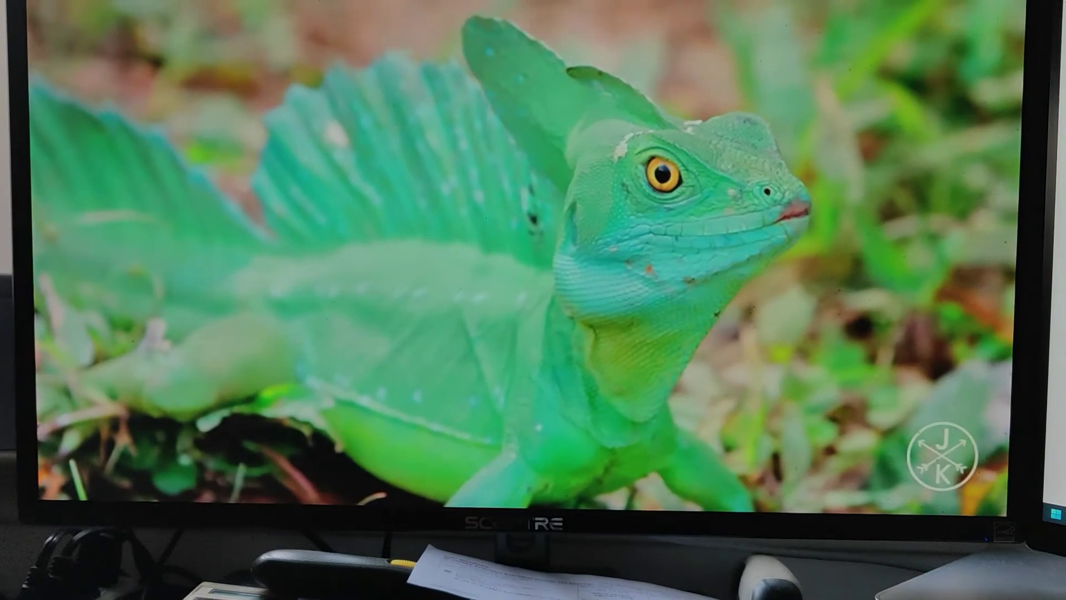
- Leave full screen and set the video quality to 2160p60
{"action": "key", "text": "Escape"}
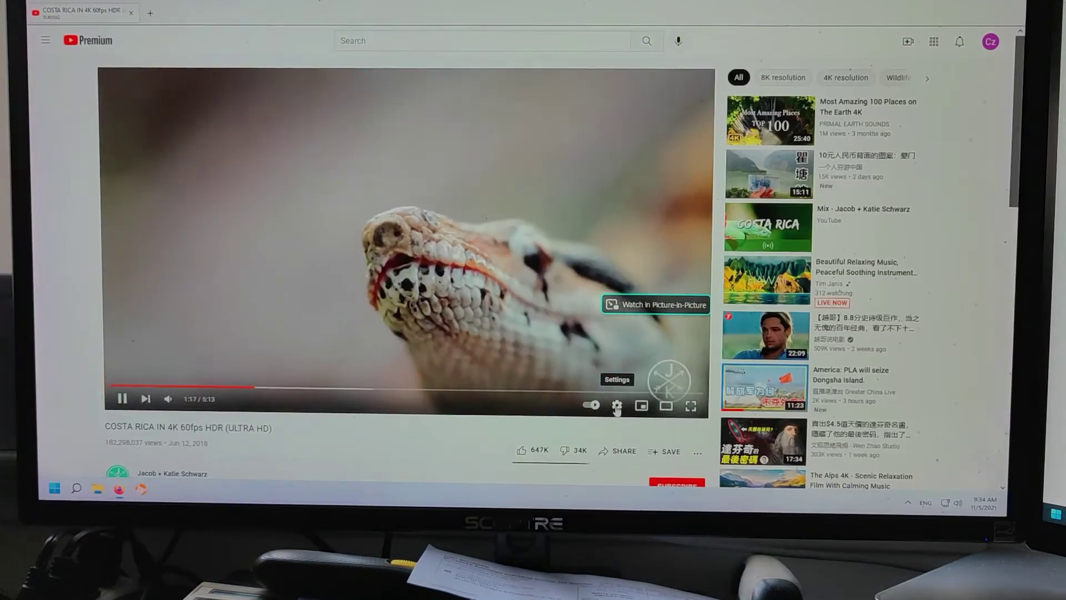
{"action": "left_click", "coordinate": [618, 406]}
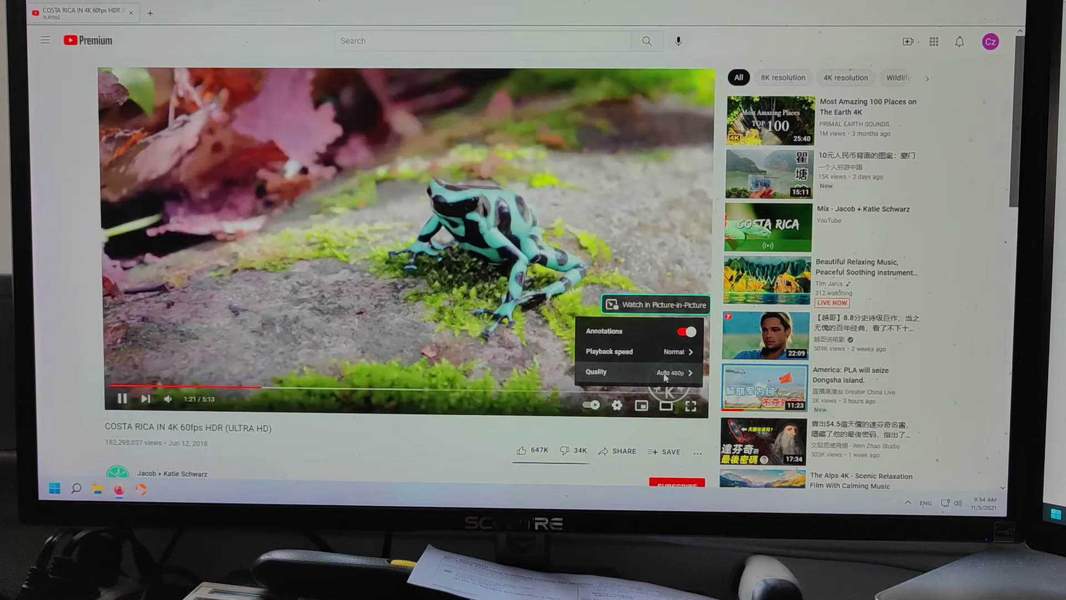
{"action": "left_click", "coordinate": [665, 373]}
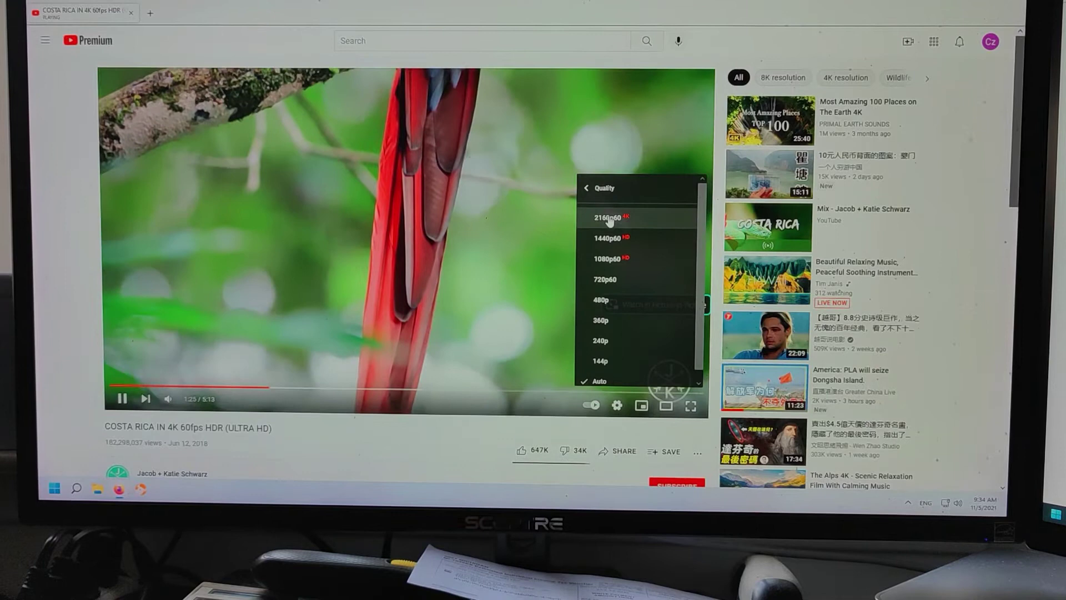
{"action": "left_click", "coordinate": [609, 220]}
- Lower the Costa Rica video's playback quality to 720p60
{"action": "left_click", "coordinate": [619, 405]}
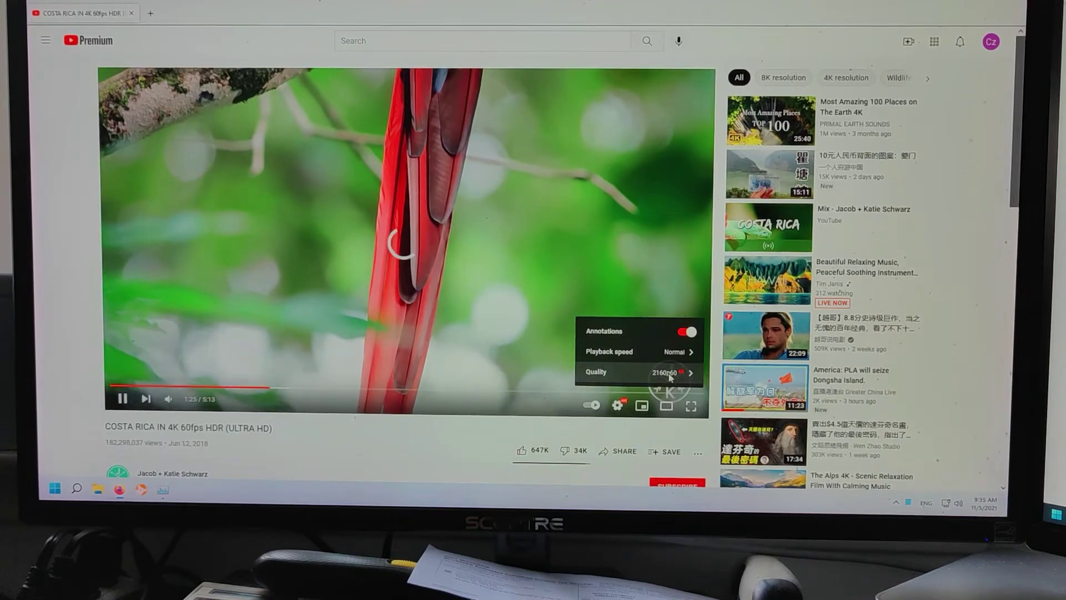
{"action": "left_click", "coordinate": [669, 375]}
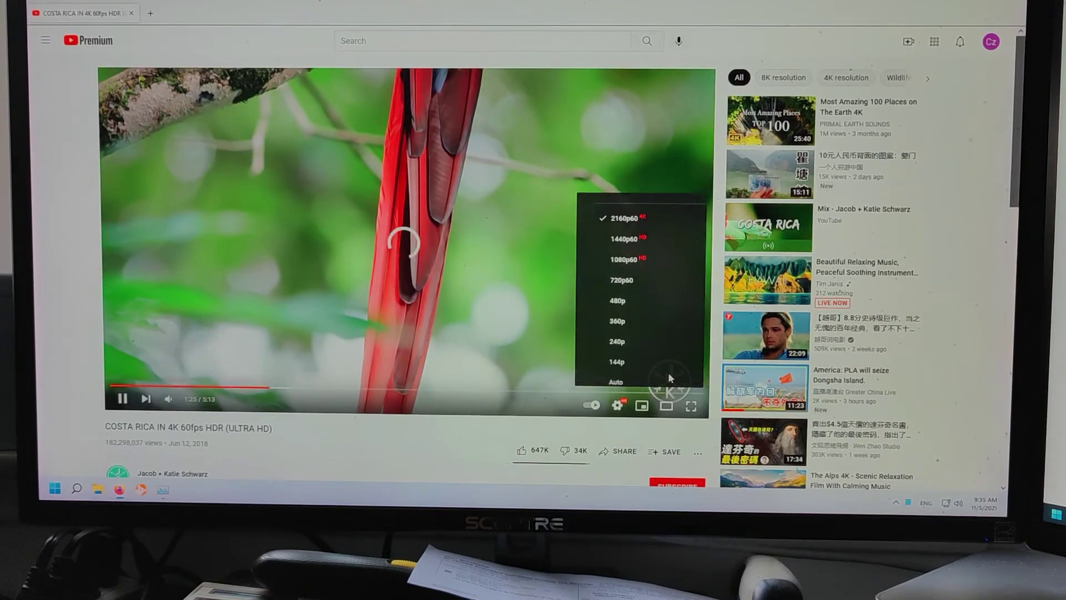
{"action": "left_click", "coordinate": [601, 284]}
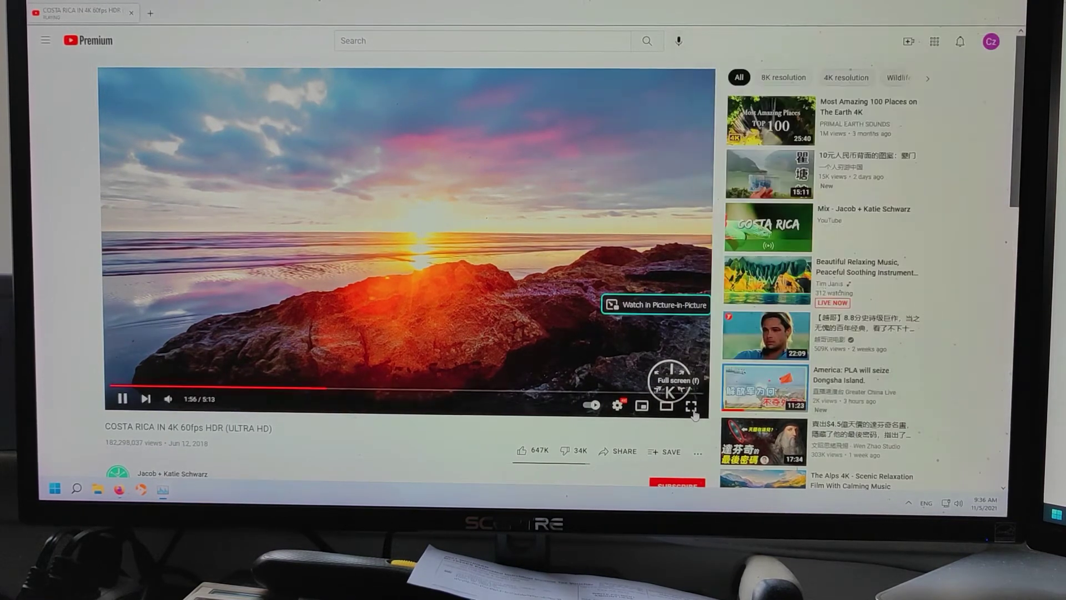
- Play the 720p Costa Rica video full screen and check its player settings menu
{"action": "left_click", "coordinate": [691, 405]}
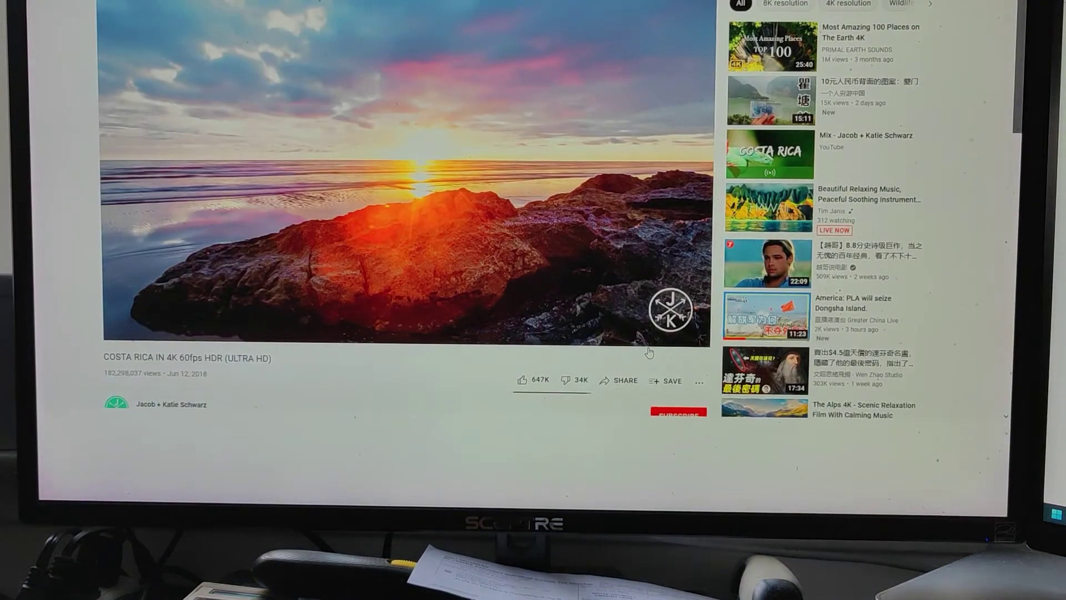
{"action": "double_click", "coordinate": [567, 327]}
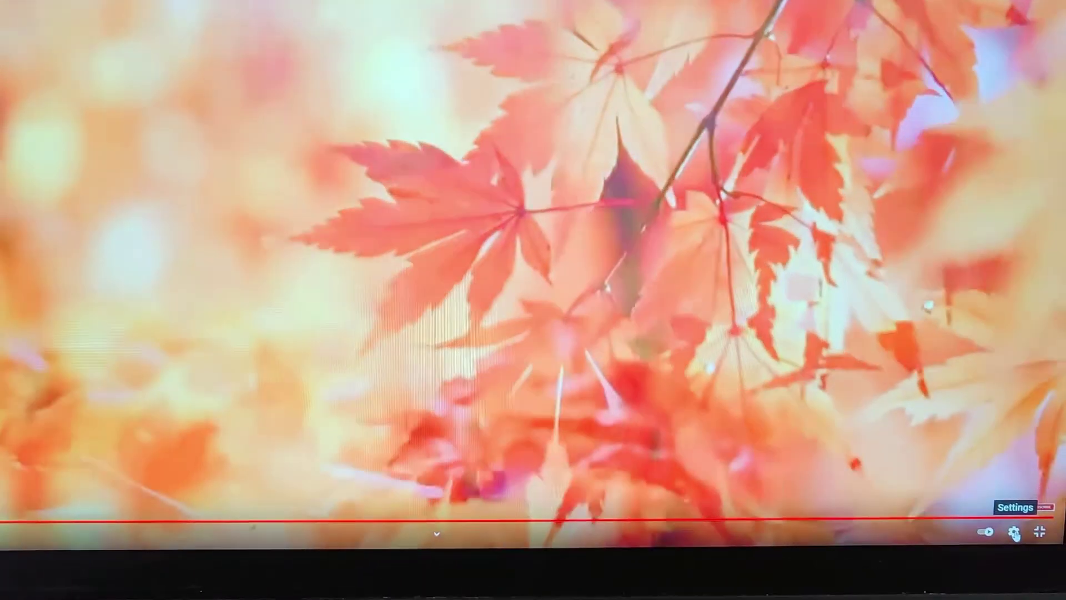
{"action": "left_click", "coordinate": [1010, 535]}
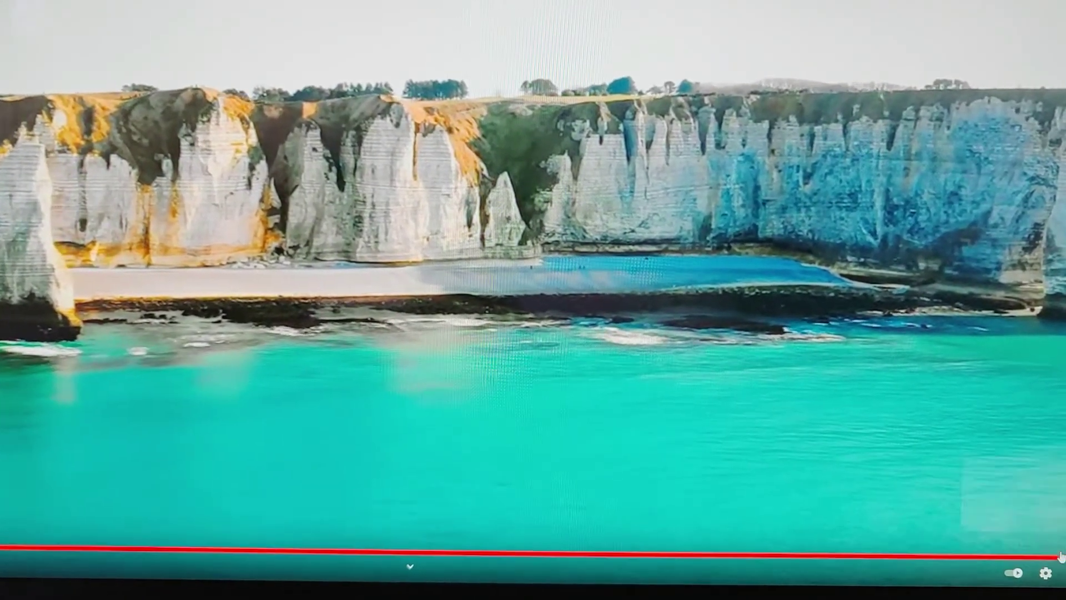
{"action": "left_click", "coordinate": [1048, 575]}
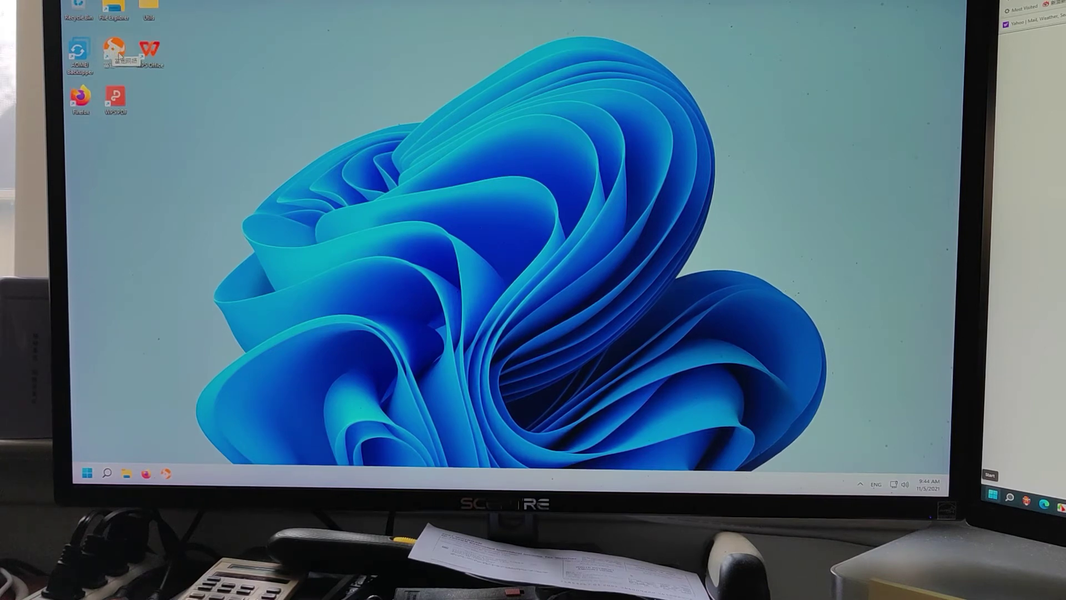
- Clear the desktop icon selection before launching Futu NiuNiu
{"action": "left_click", "coordinate": [78, 226]}
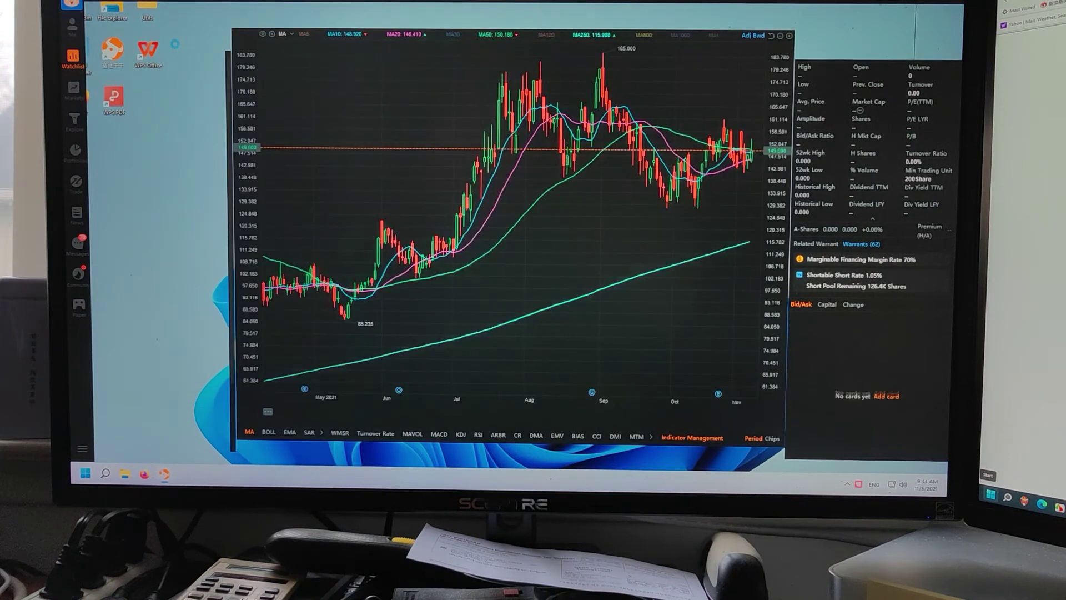
{"action": "mouse_move", "coordinate": [304, 75]}
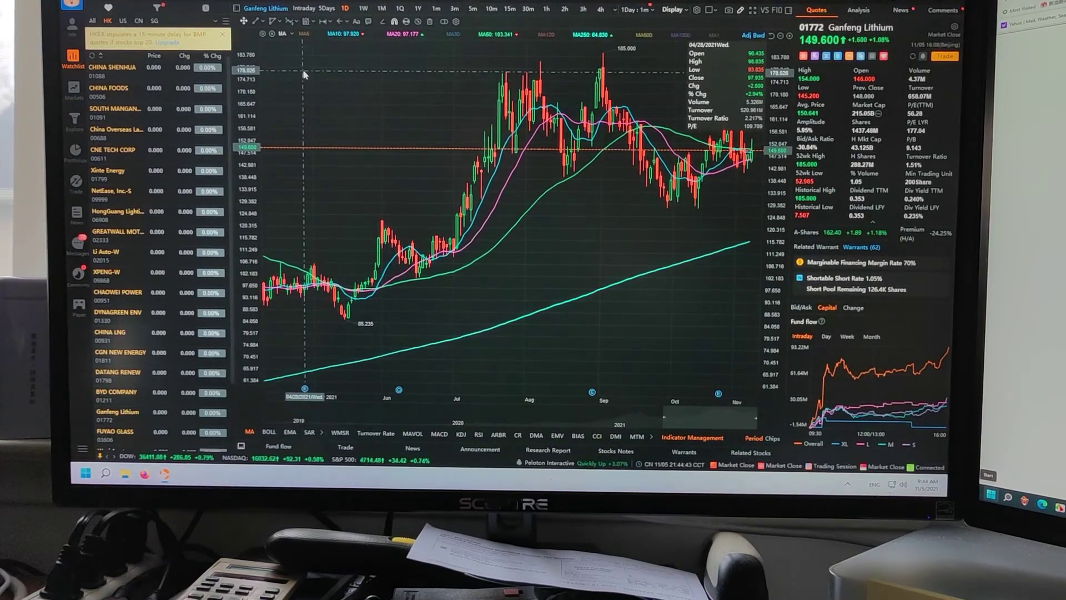
- Show the US watchlist and open the ARK Innovation ETF daily chart
{"action": "left_click", "coordinate": [123, 21]}
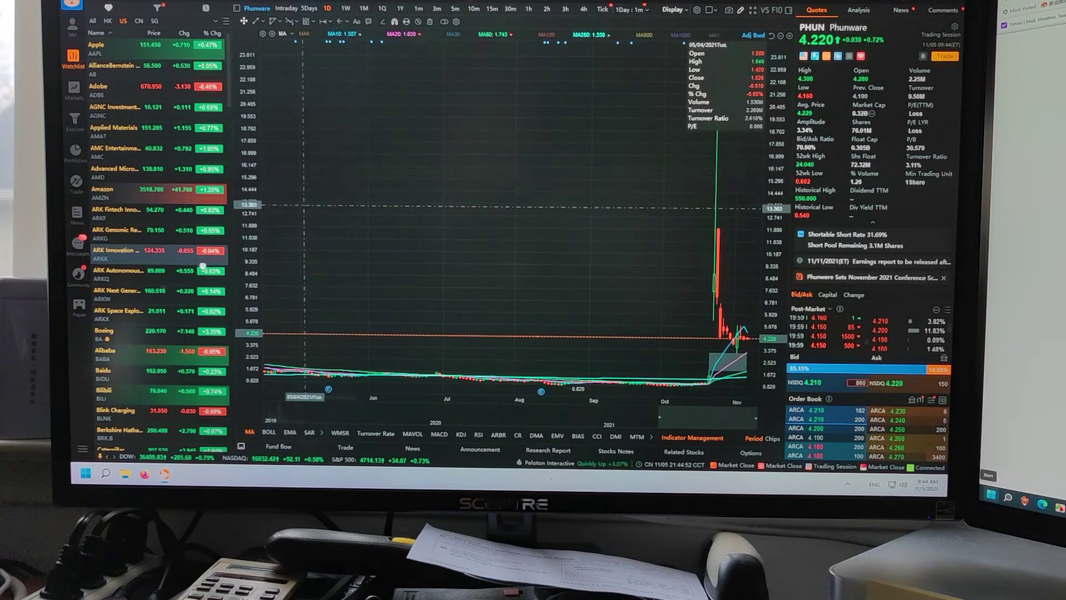
{"action": "left_click", "coordinate": [117, 252]}
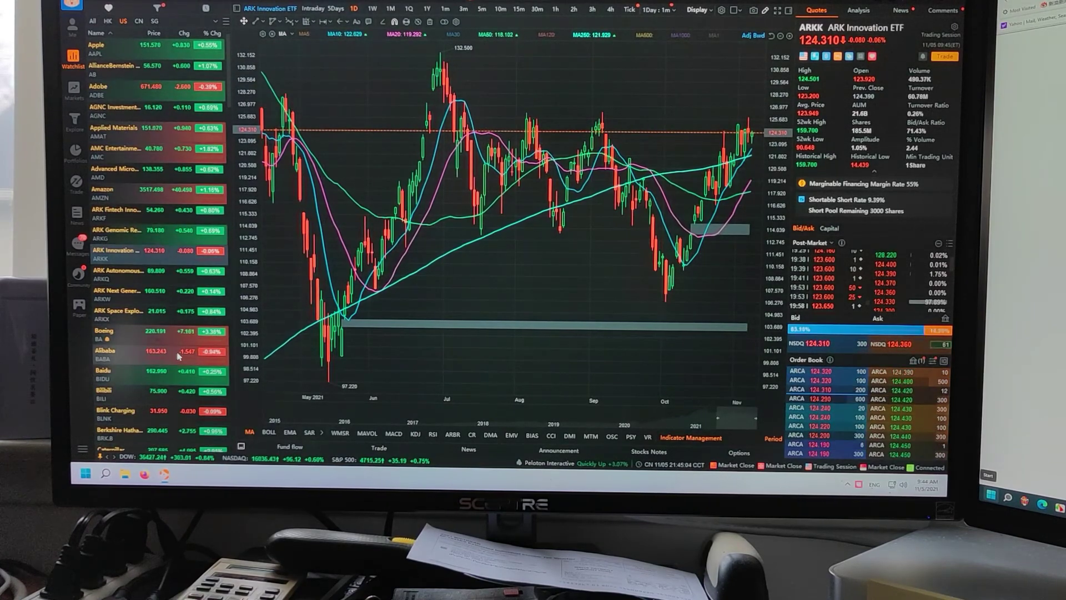
{"action": "scroll", "coordinate": [179, 353], "scroll_direction": "down", "scroll_amount": 3}
{"action": "scroll", "coordinate": [178, 353], "scroll_direction": "down", "scroll_amount": 2}
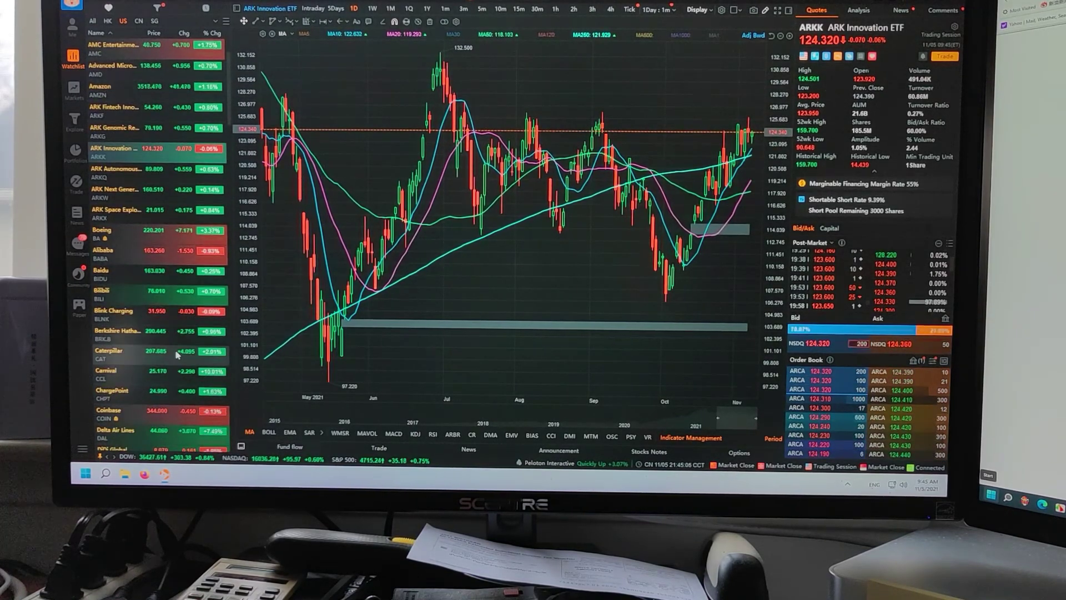